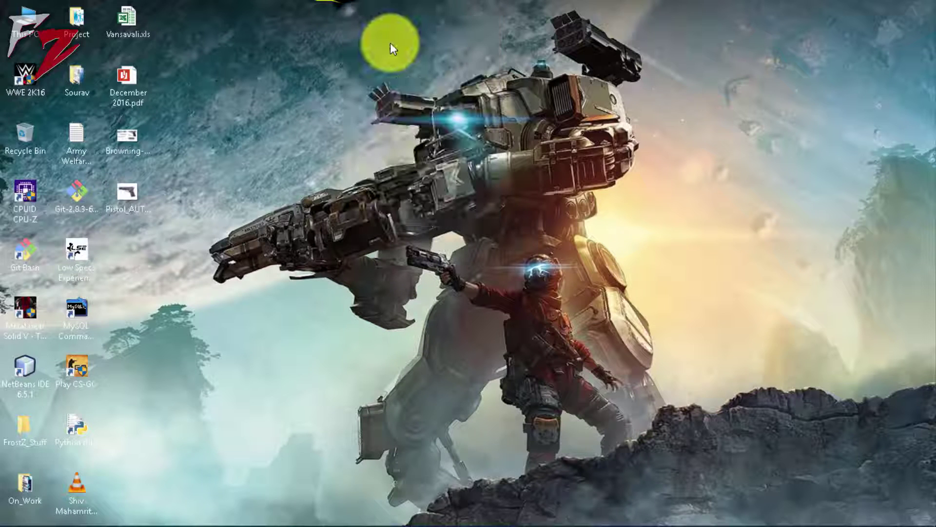
- Open the Windows Control Panel
mouse_move(7, 521)
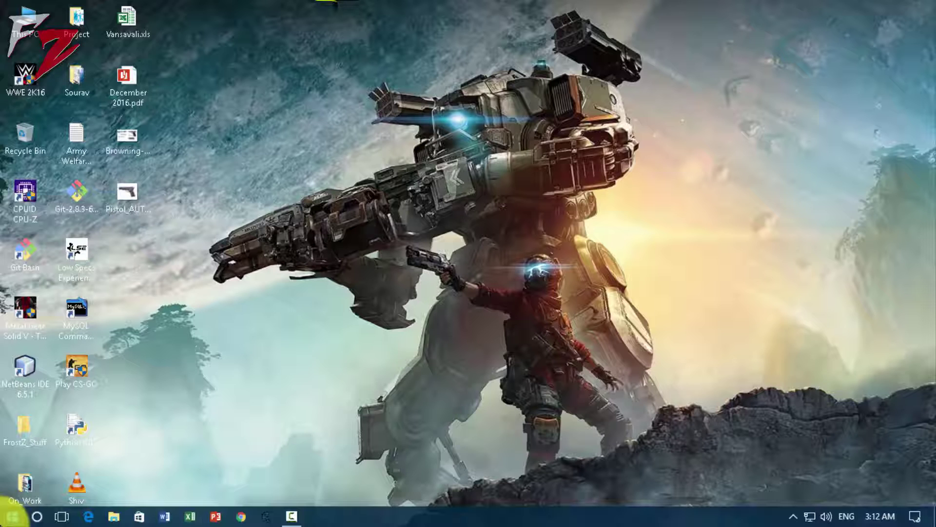
right_click(19, 519)
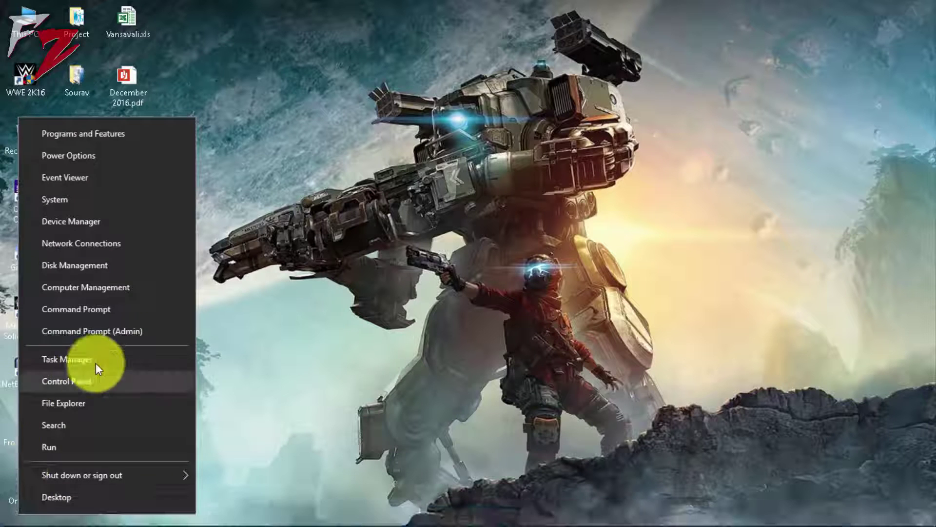
click(77, 378)
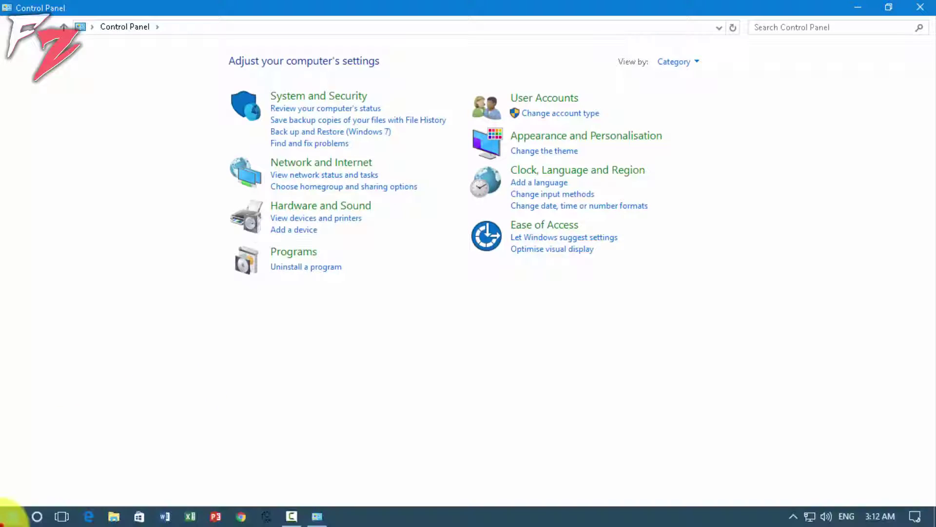
click(12, 516)
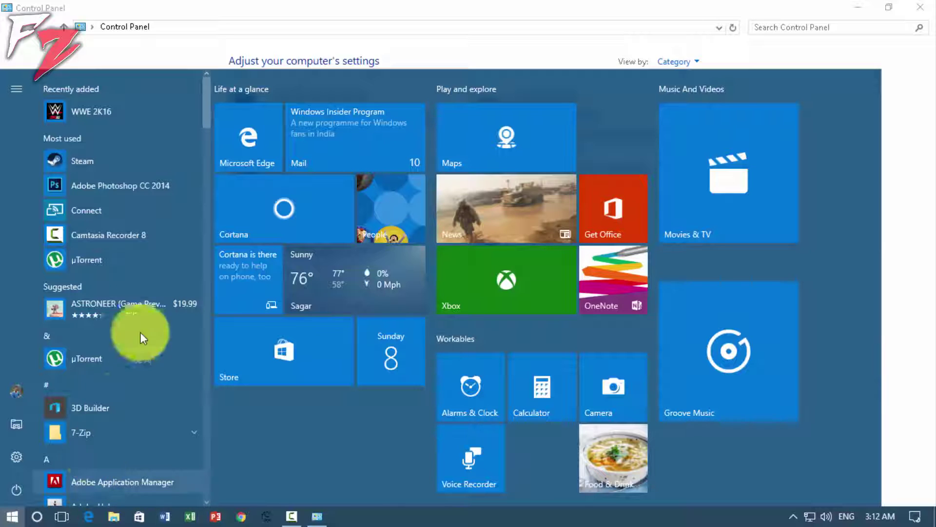
click(268, 3)
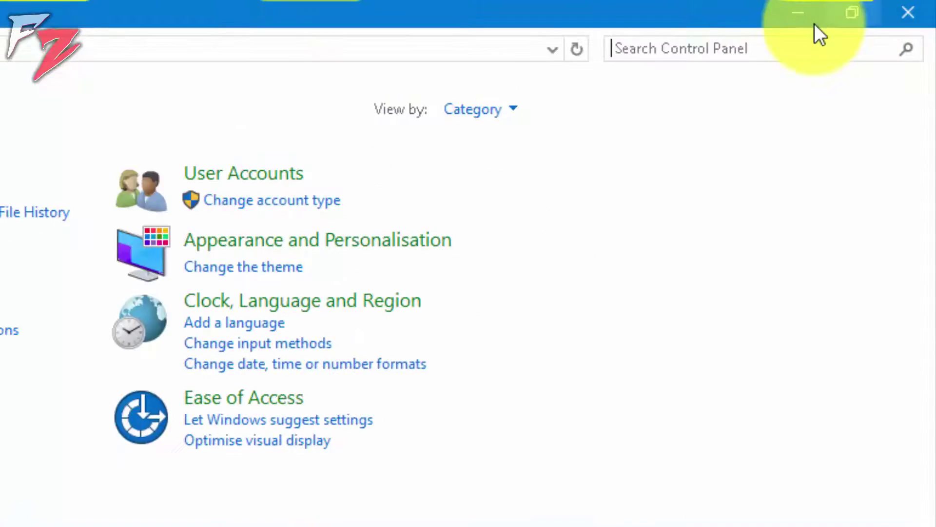
- Find the advanced system settings by searching Control Panel for "advanced", view them, and close the System Properties dialog
click(837, 26)
text(ad)
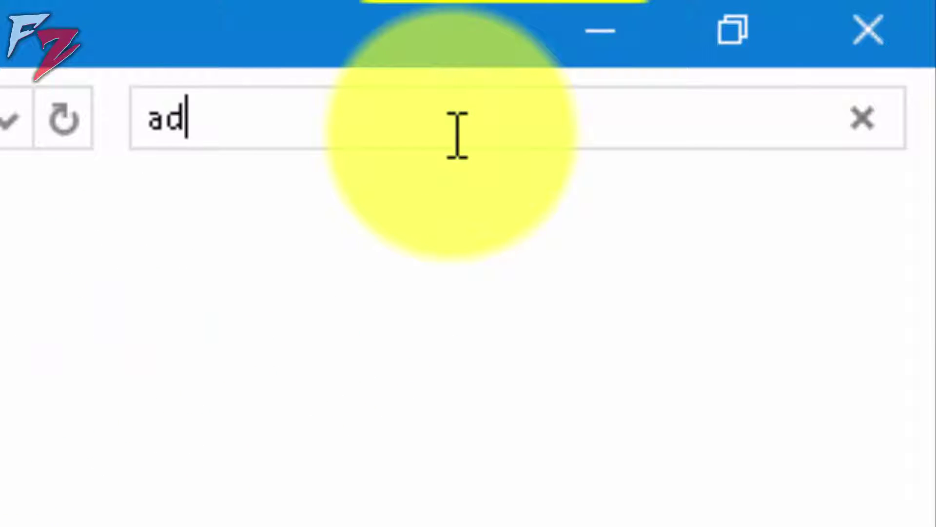
text(vanced)
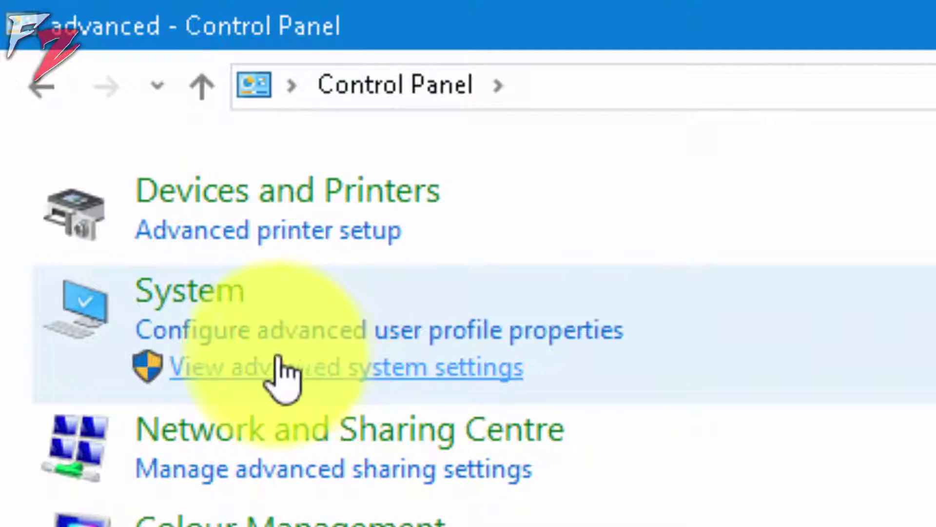
click(140, 184)
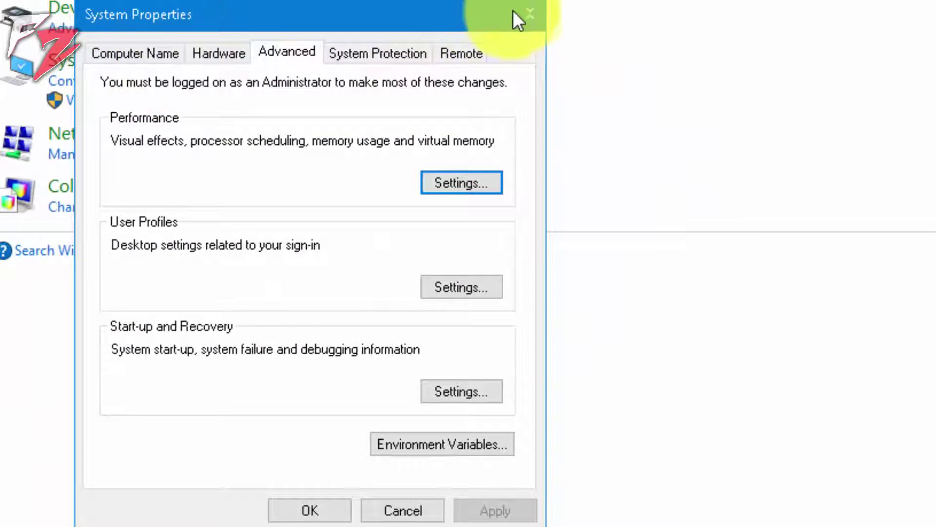
click(529, 15)
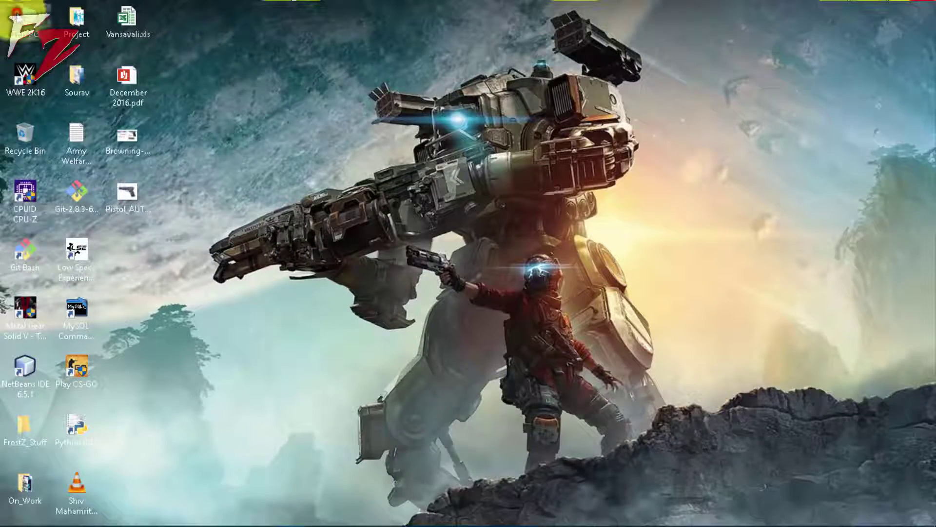
- Open the advanced system settings from the properties of This PC and bring up the Performance options
right_click(17, 17)
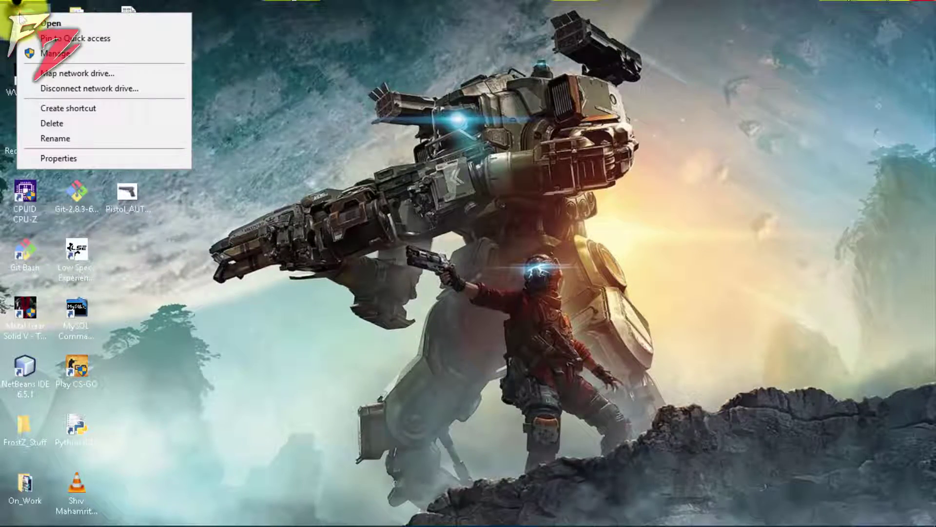
click(46, 156)
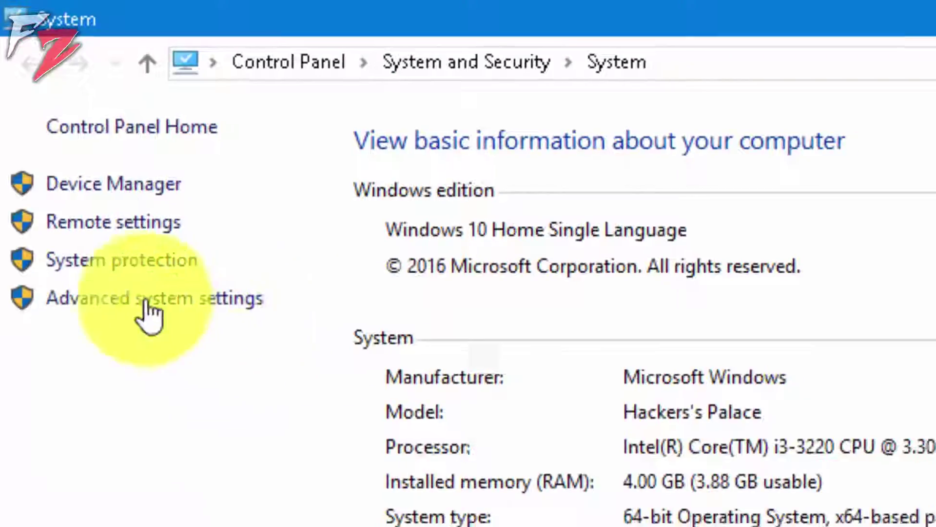
click(149, 308)
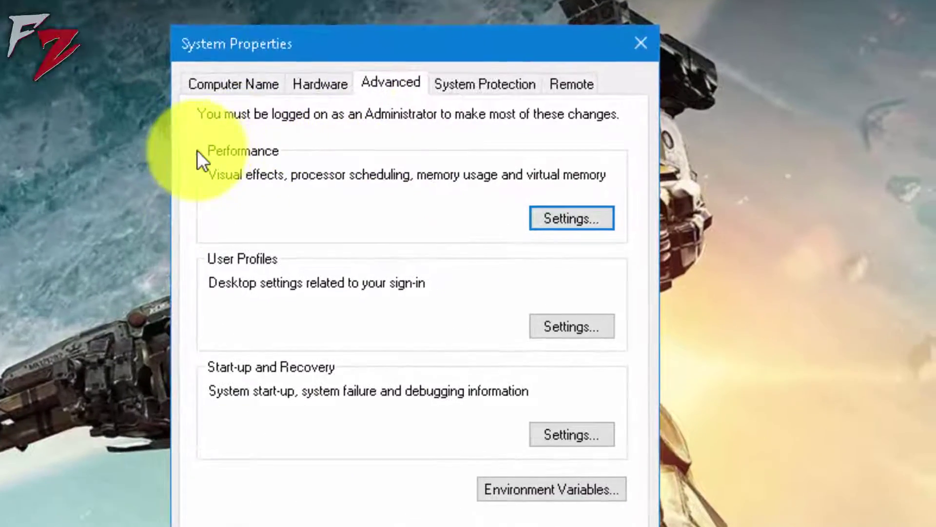
click(283, 147)
click(626, 206)
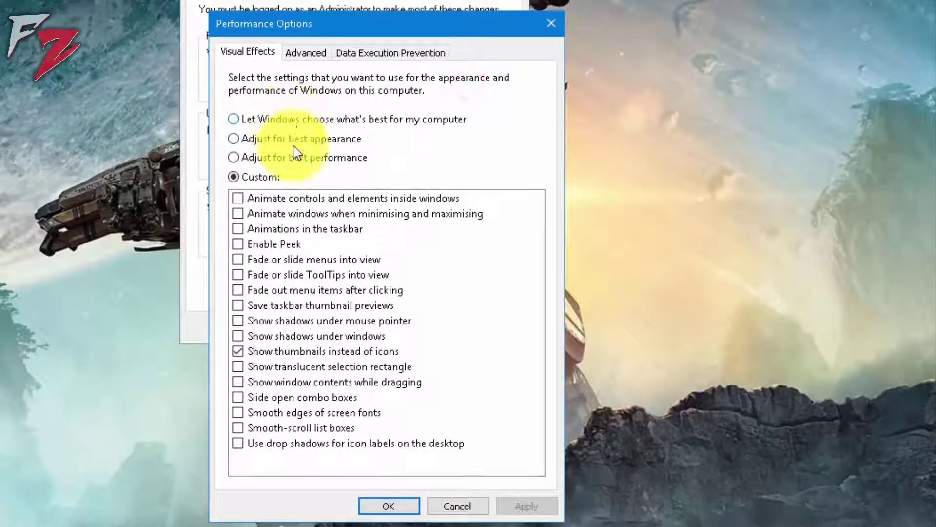
- Reset visual effects to best performance, enable only minimise/maximise animations, taskbar animations, thumbnails, translucent selection rectangle and smooth font edges, and apply
click(253, 157)
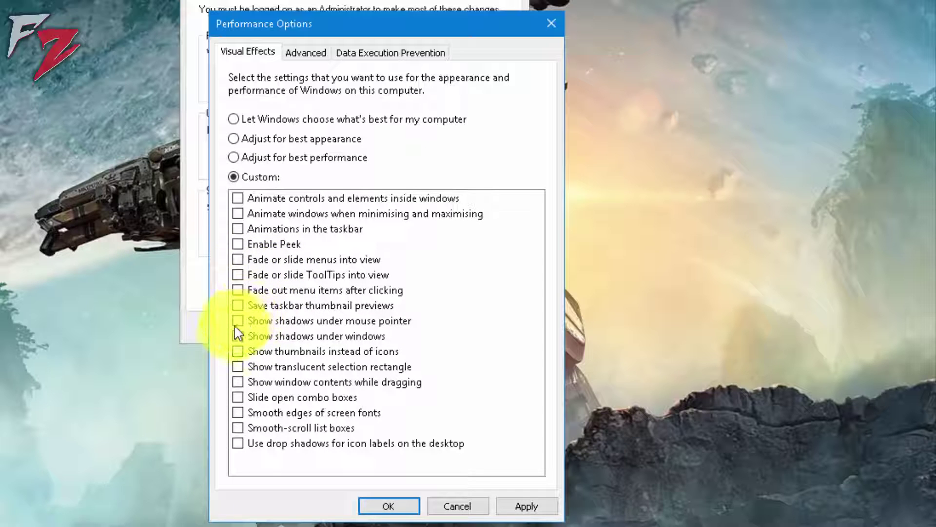
click(238, 352)
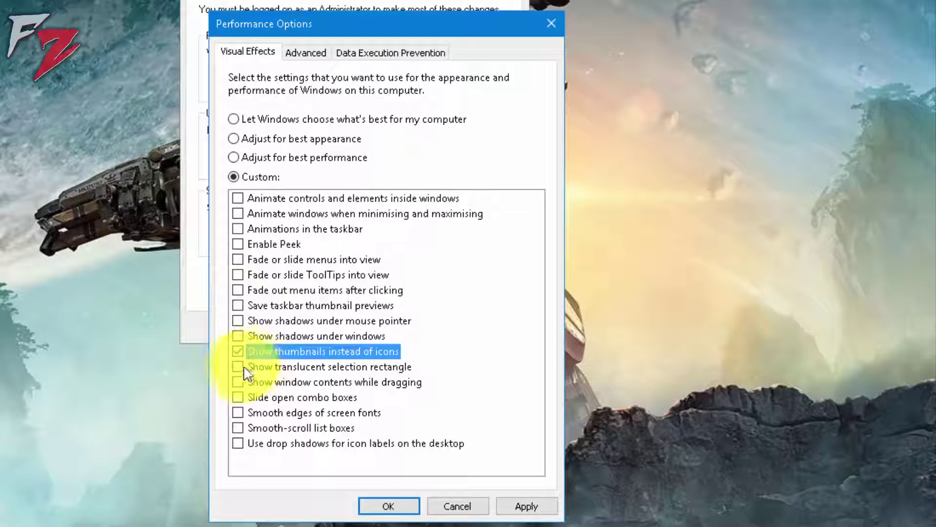
click(239, 367)
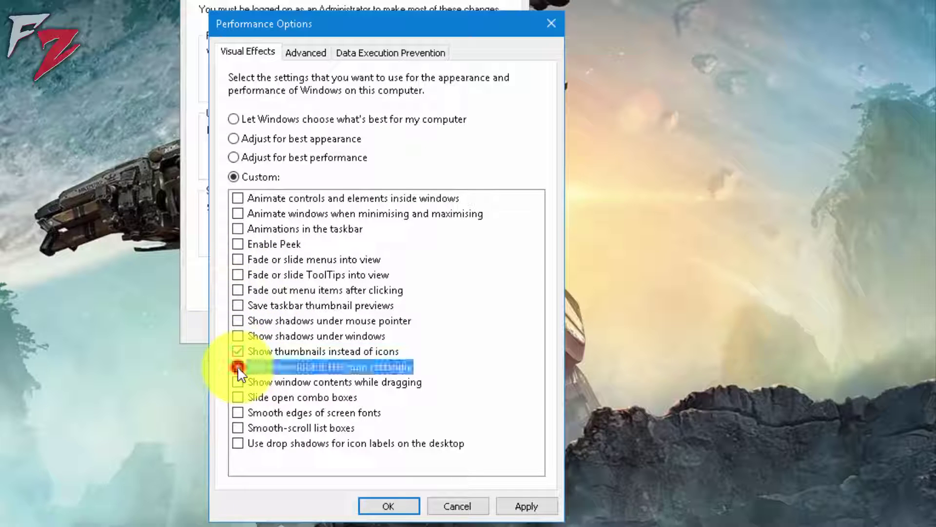
click(237, 413)
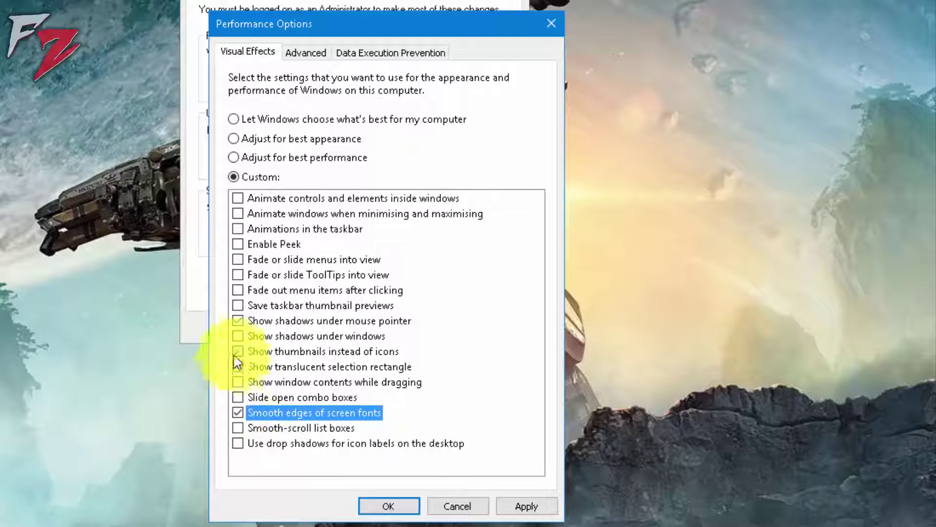
click(238, 214)
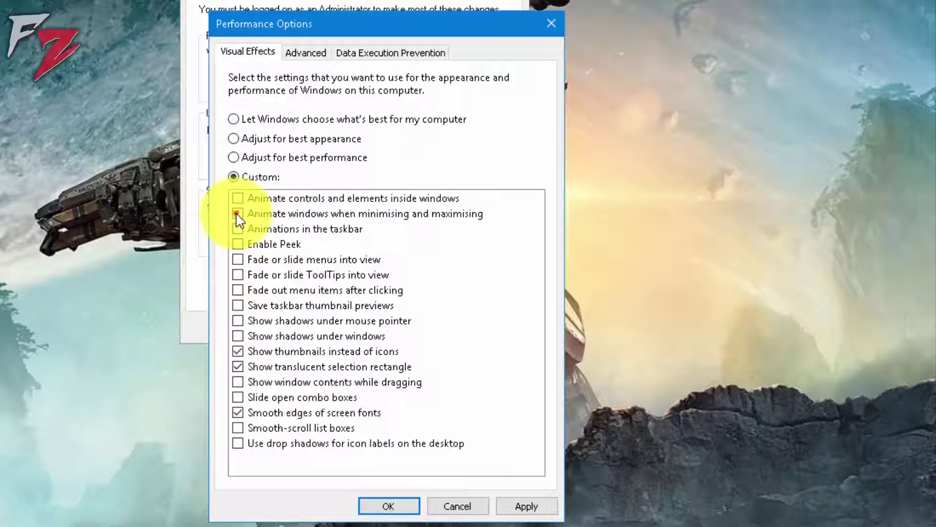
click(238, 229)
click(526, 506)
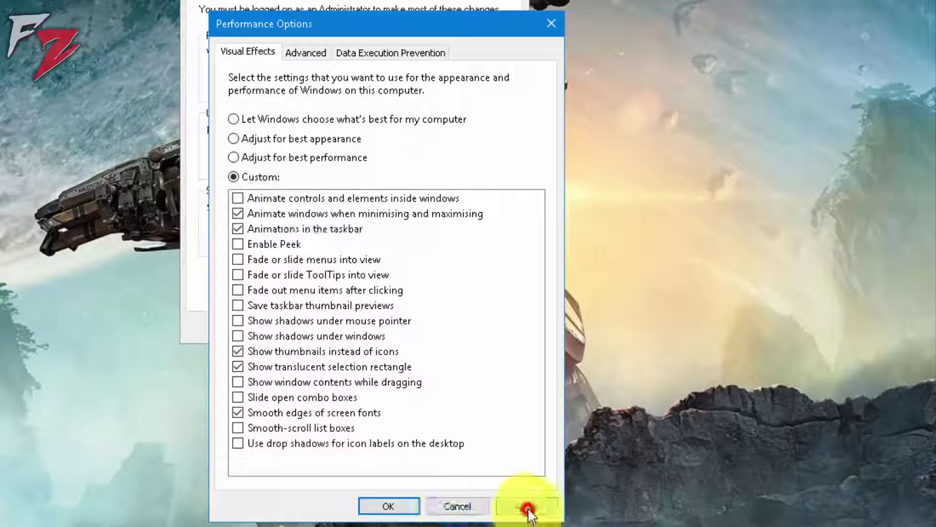
- Set processor scheduling for best performance of Programs
click(307, 53)
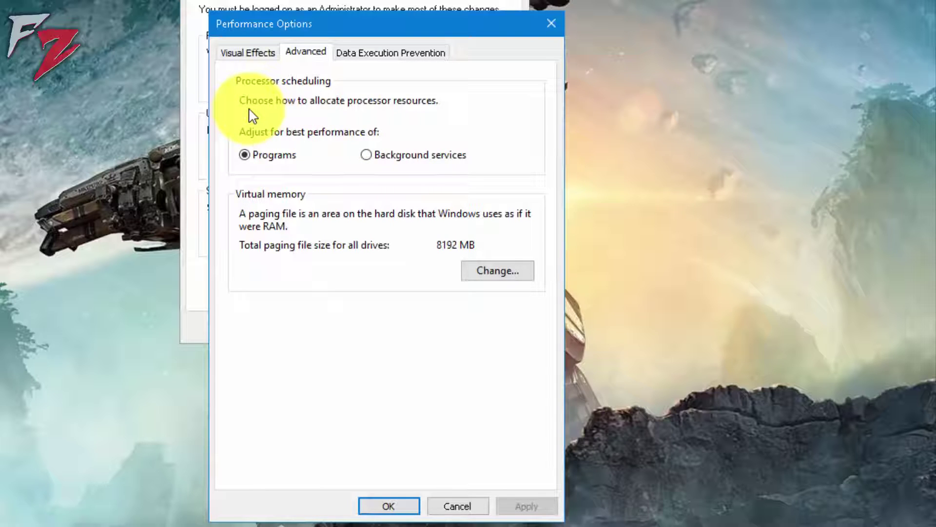
click(272, 160)
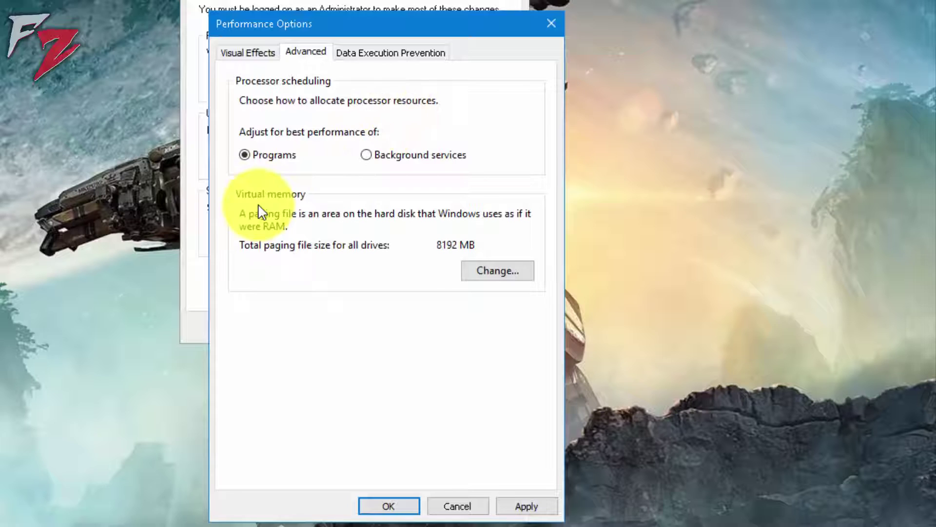
- With automatic paging file management off, give drive C: a custom paging file of 8192 MB initial and maximum size
click(510, 269)
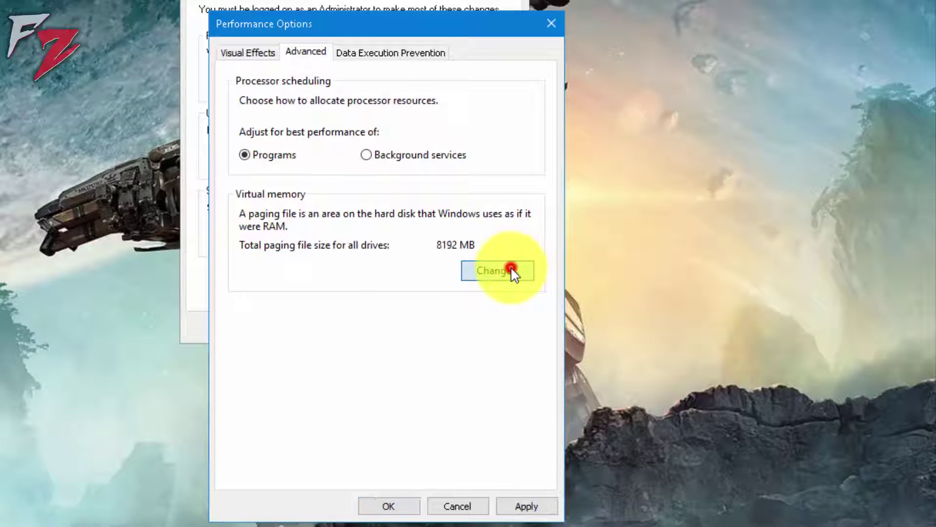
drag(312, 66, 262, 22)
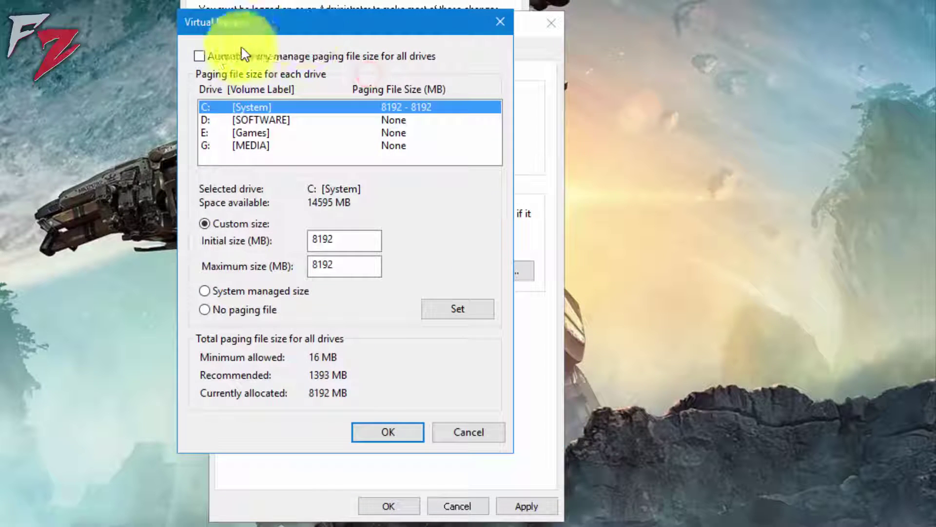
click(198, 56)
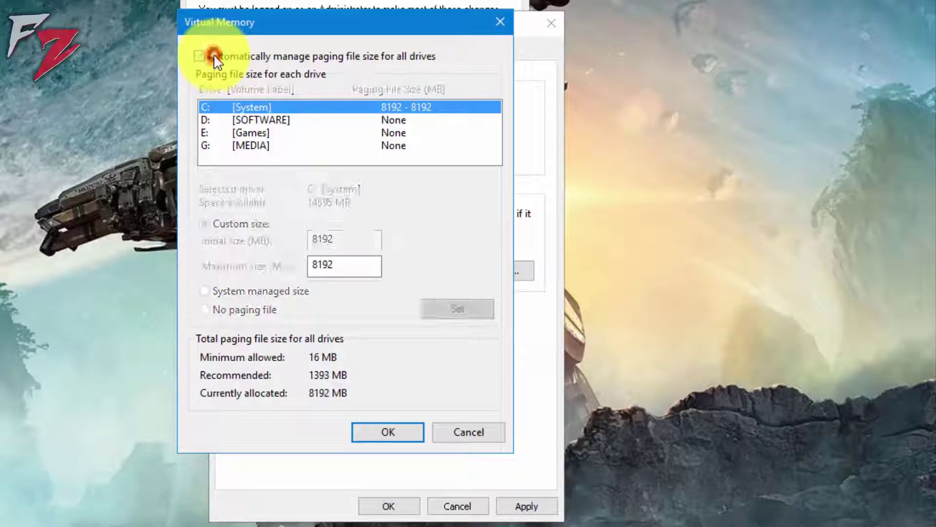
click(246, 57)
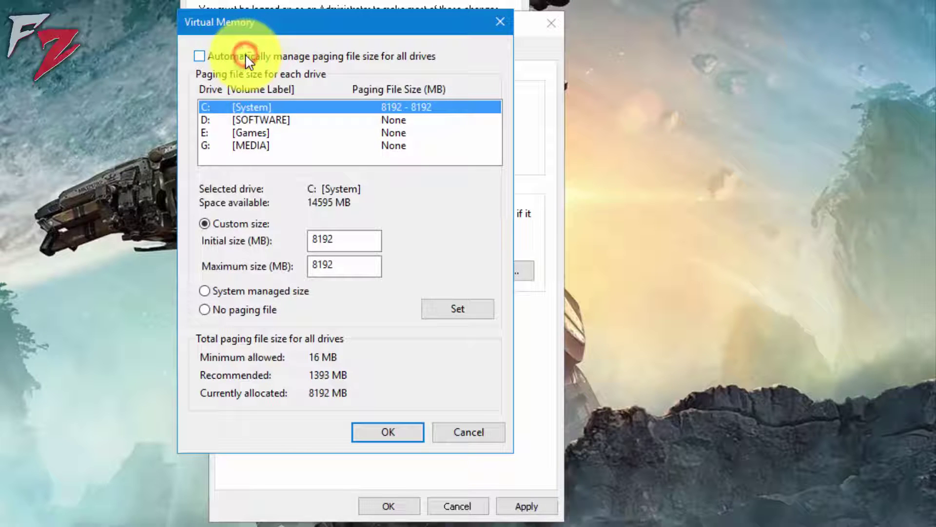
click(228, 294)
click(236, 224)
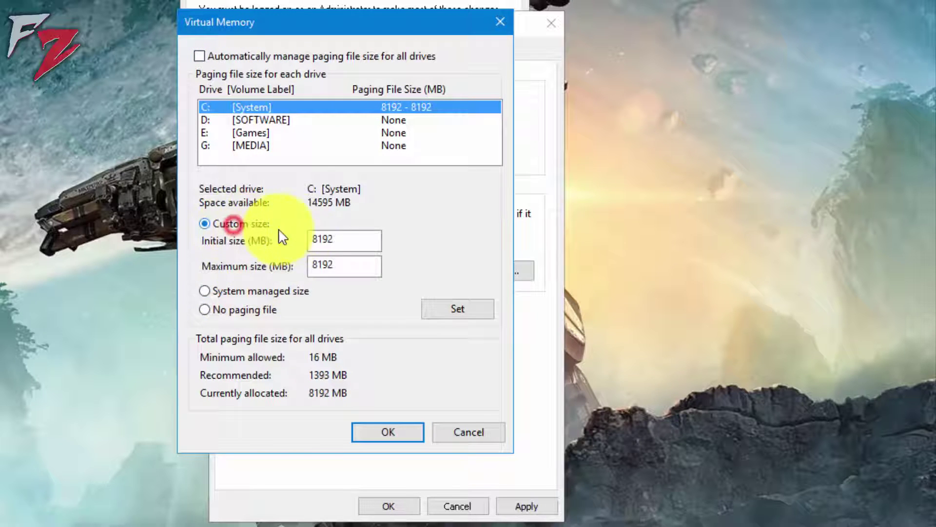
click(330, 239)
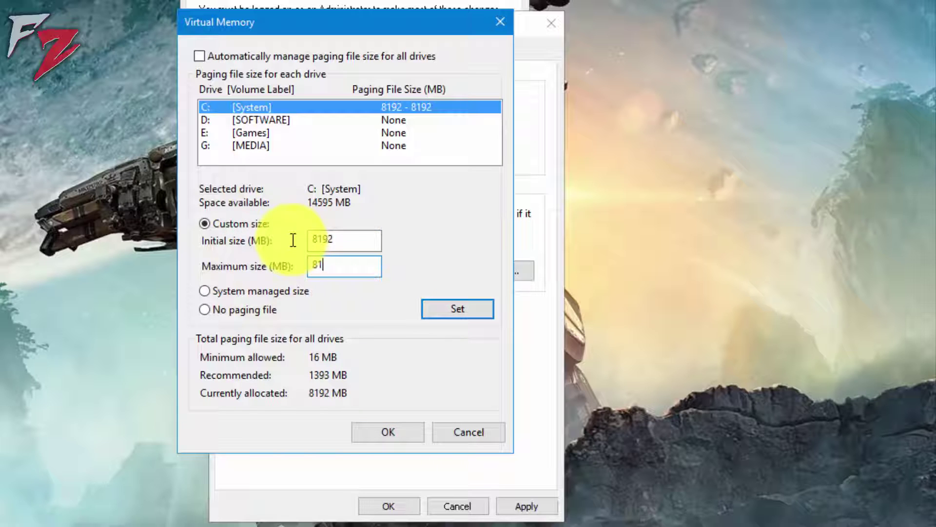
click(436, 299)
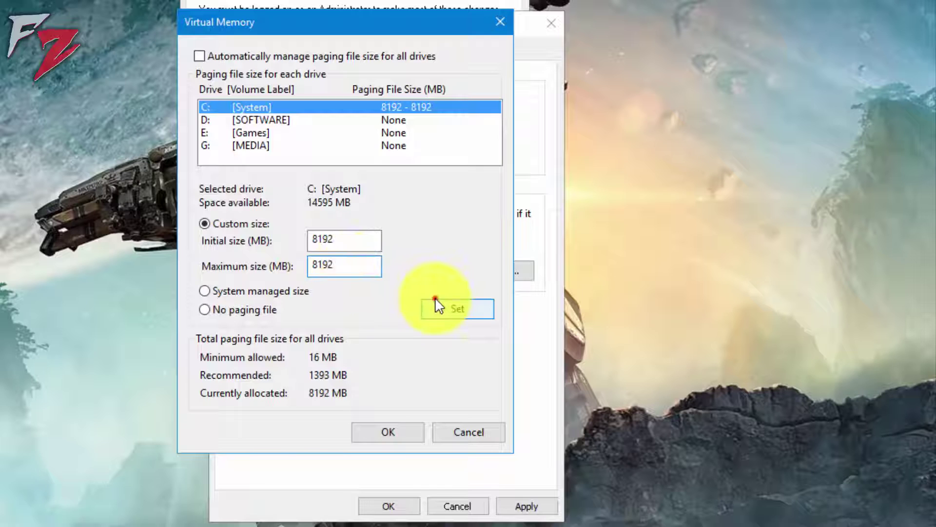
click(396, 431)
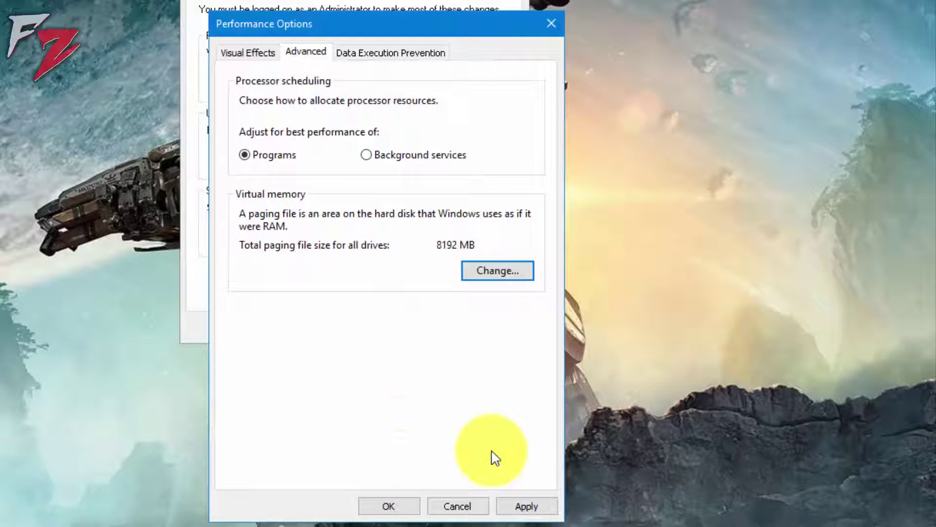
- Apply the performance options and close both the Performance Options and System Properties dialogs
click(527, 505)
click(408, 503)
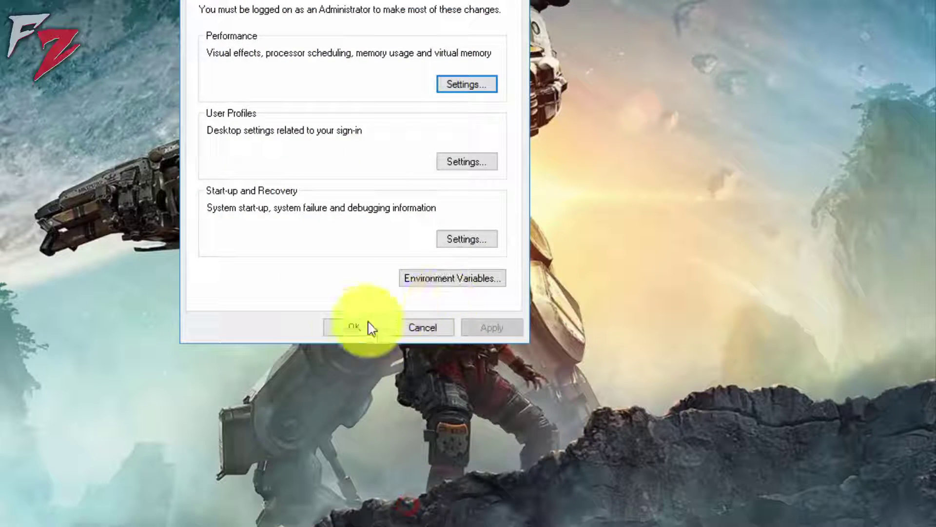
click(347, 329)
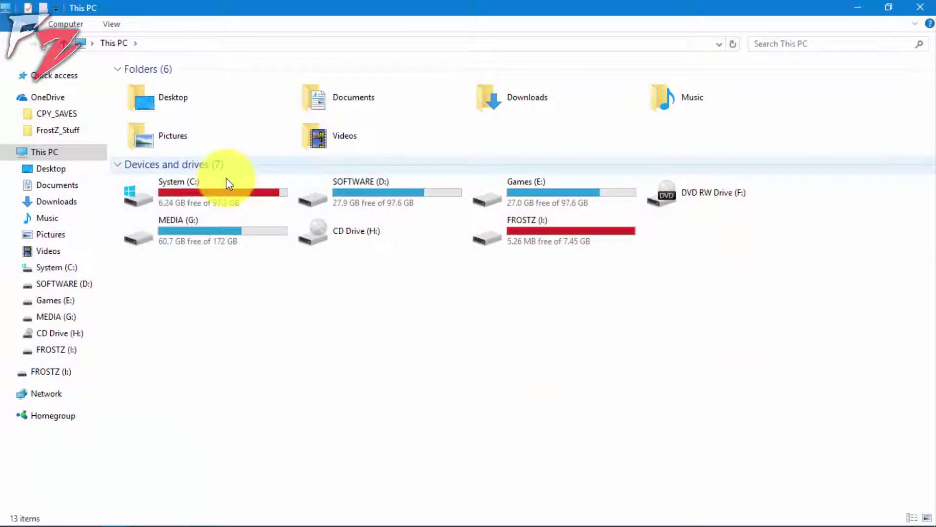
- View the contents of the System (C:) drive and close its window
double_click(227, 184)
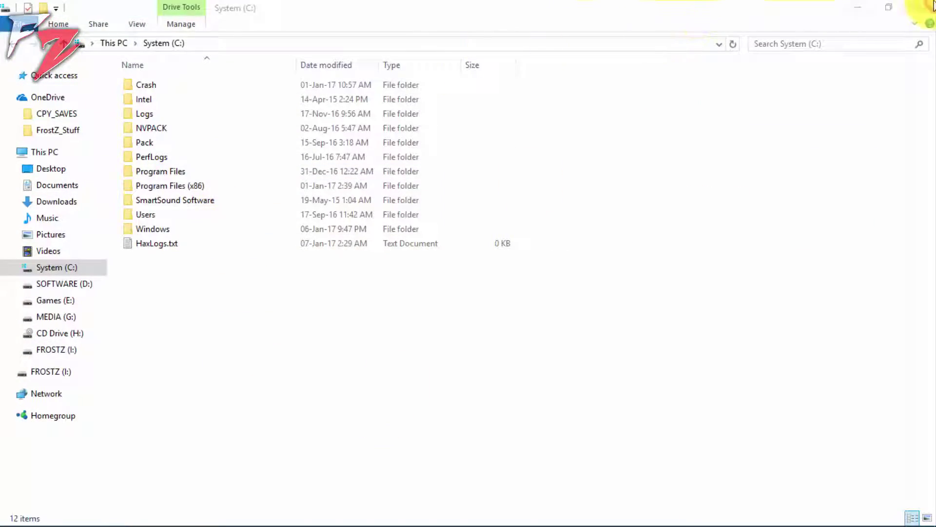
click(921, 8)
- Look at the computer's power options and dismiss them
click(12, 516)
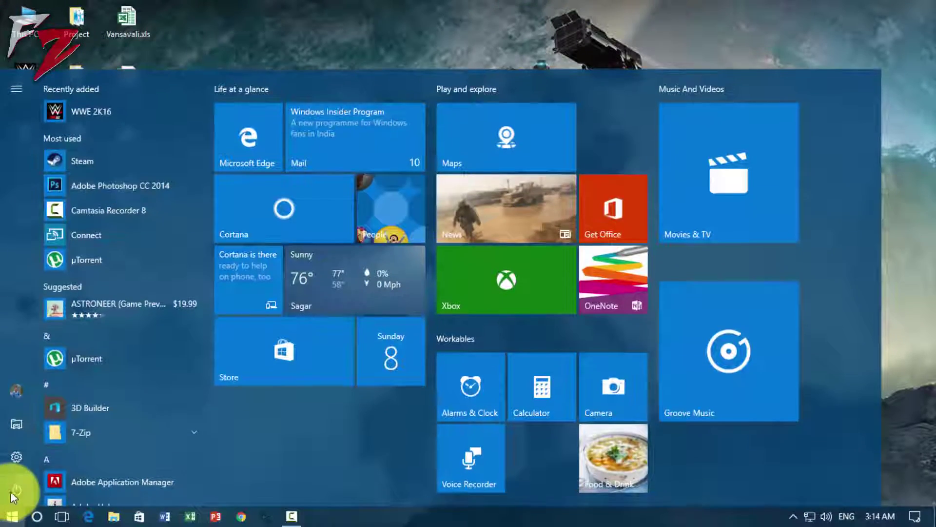
click(17, 490)
click(530, 5)
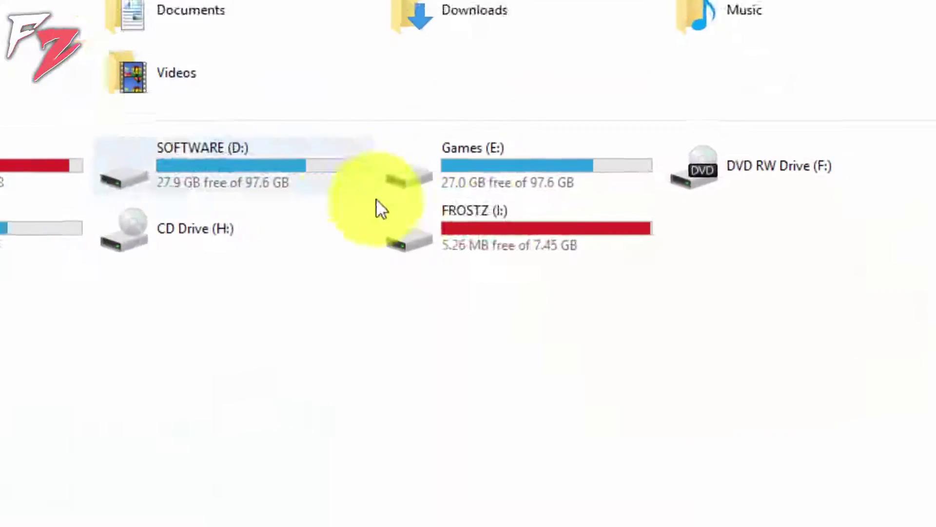
- In the format options for the FROSTZ (I:) drive, restore the device defaults and choose NTFS as the file system
click(492, 237)
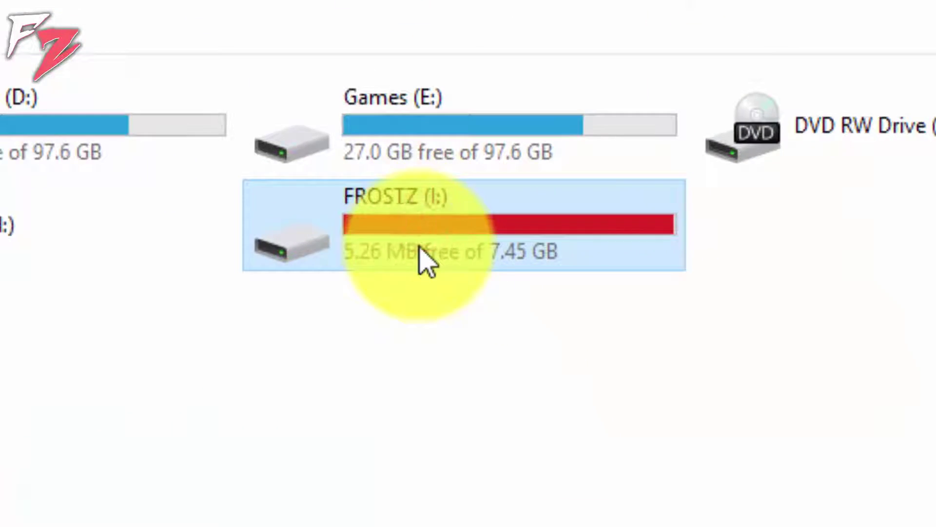
right_click(429, 254)
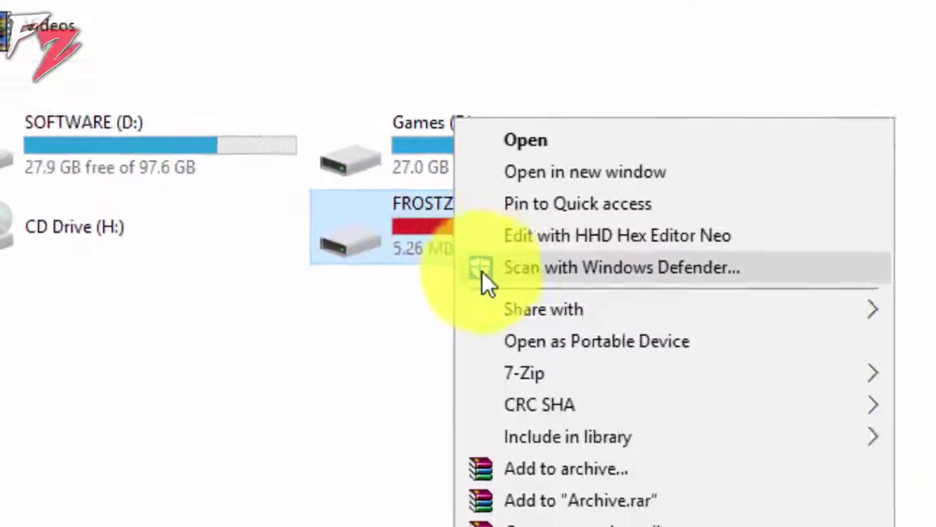
click(509, 526)
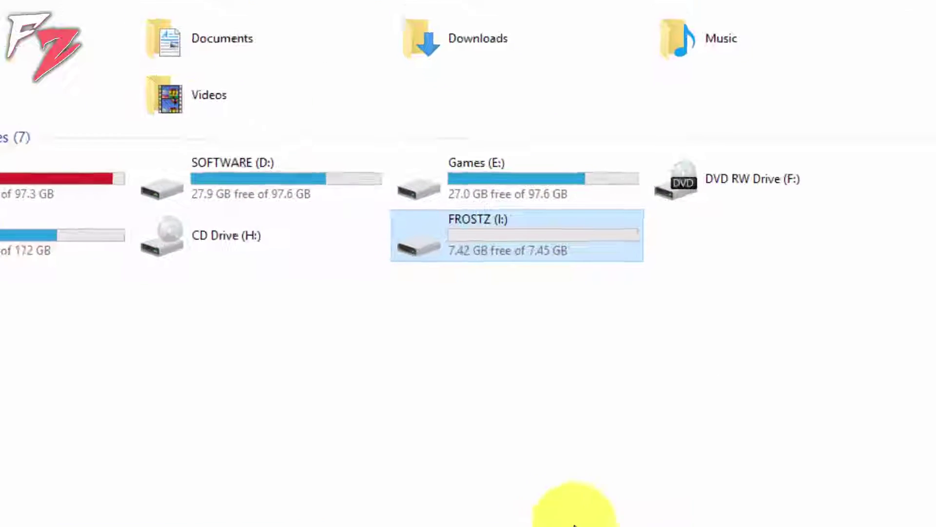
click(616, 357)
right_click(401, 246)
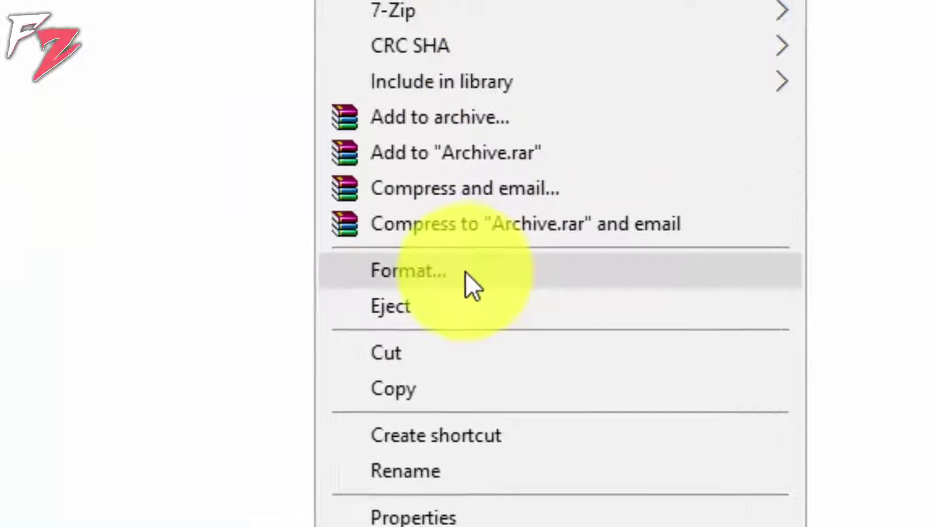
click(458, 465)
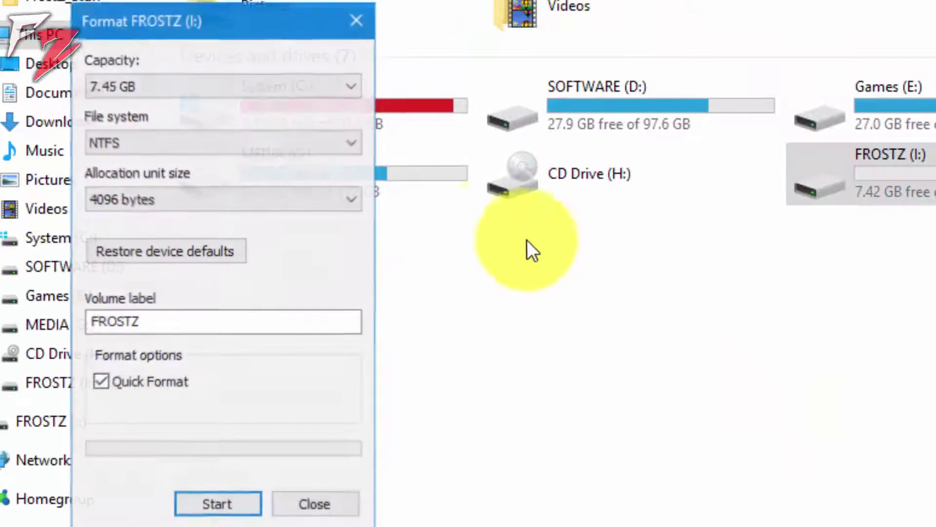
click(189, 251)
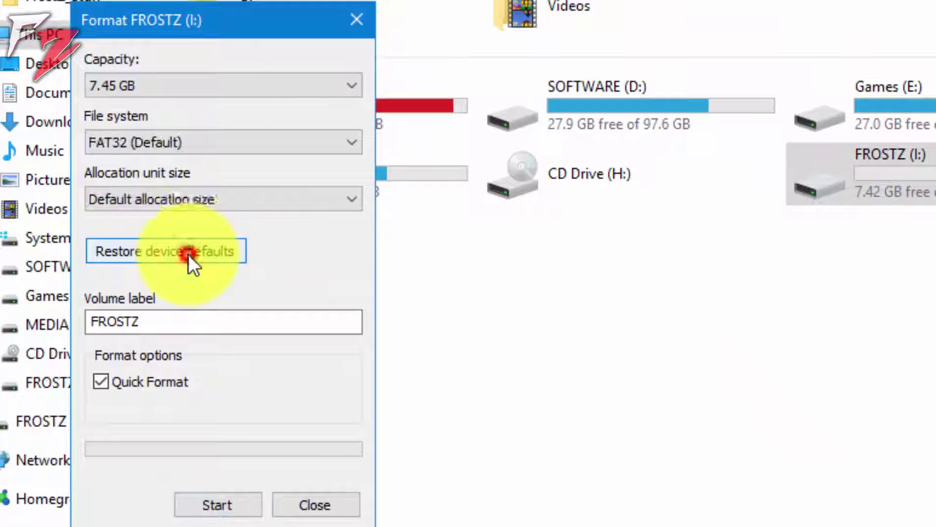
click(207, 145)
click(206, 145)
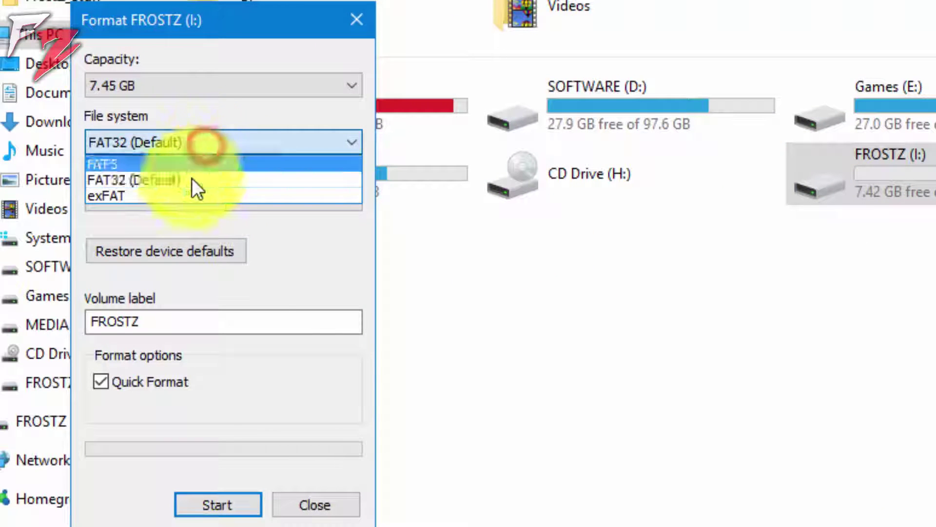
click(166, 159)
- Quick-format the FROSTZ (I:) drive as NTFS, accepting data erasure and formatting while the drive is in use, and close the format dialog
click(219, 506)
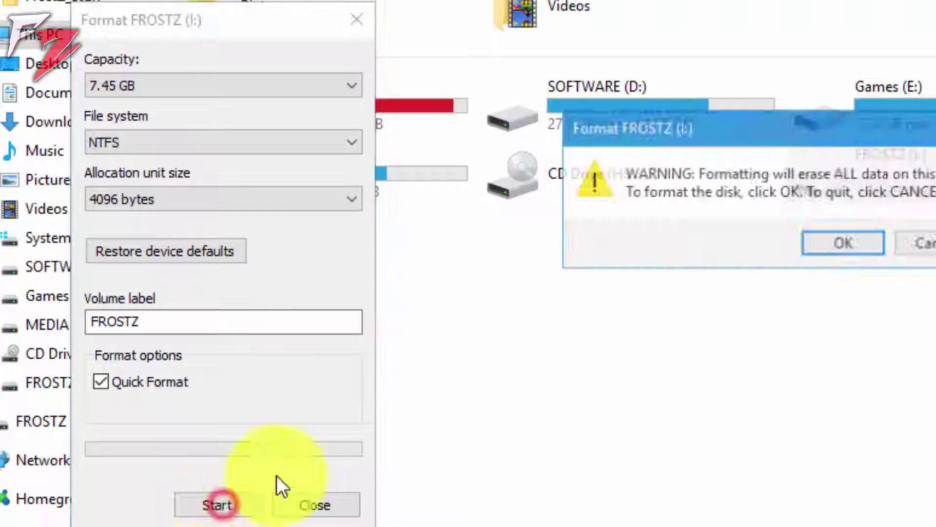
click(852, 234)
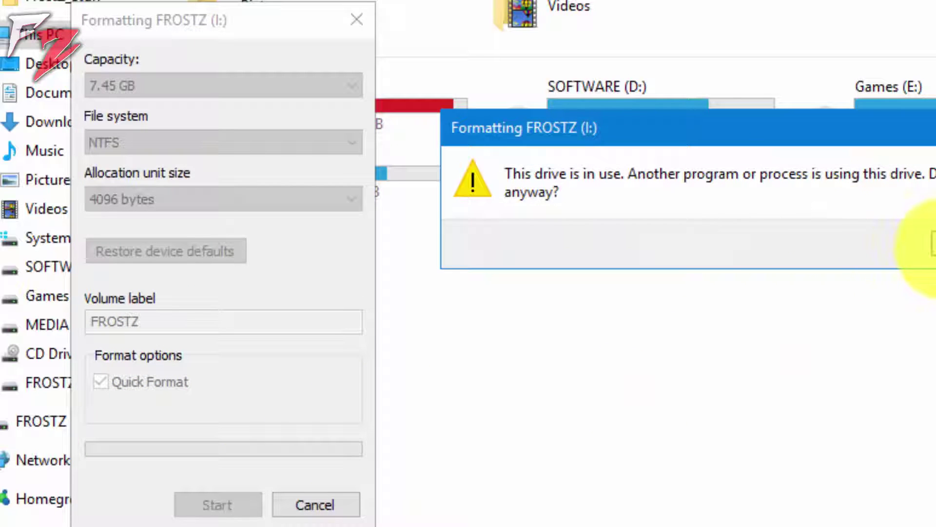
click(924, 243)
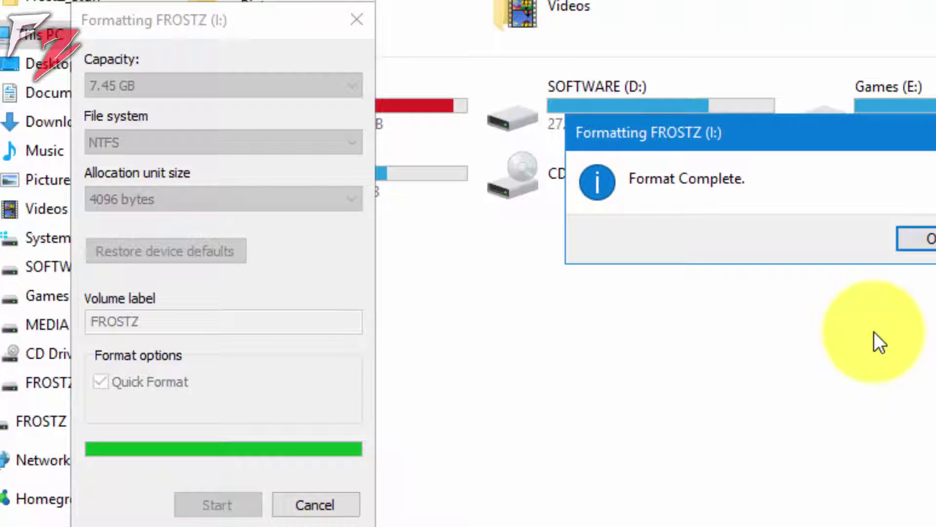
key(Return)
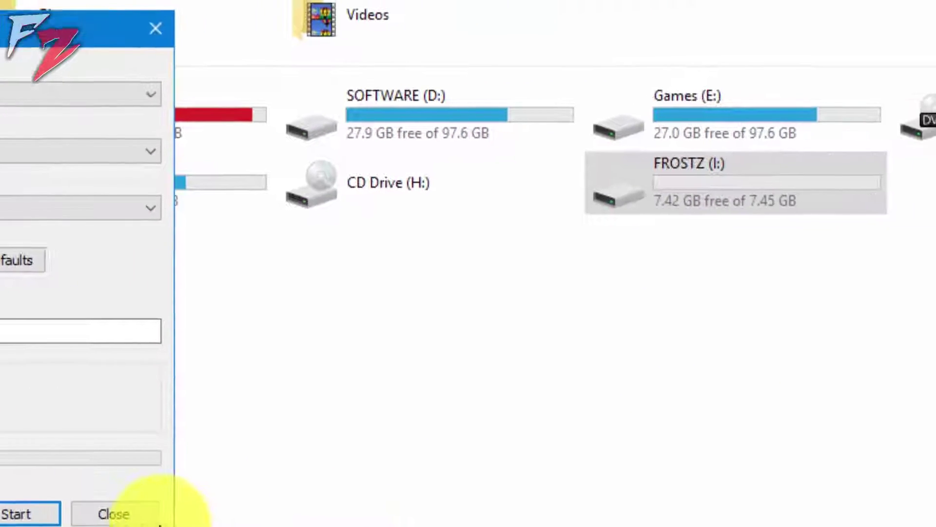
click(315, 505)
- Enable ReadyBoost on the FROSTZ (I:) drive with the "Use this device" option and 7601 MB reserved, and apply the drive properties
right_click(412, 189)
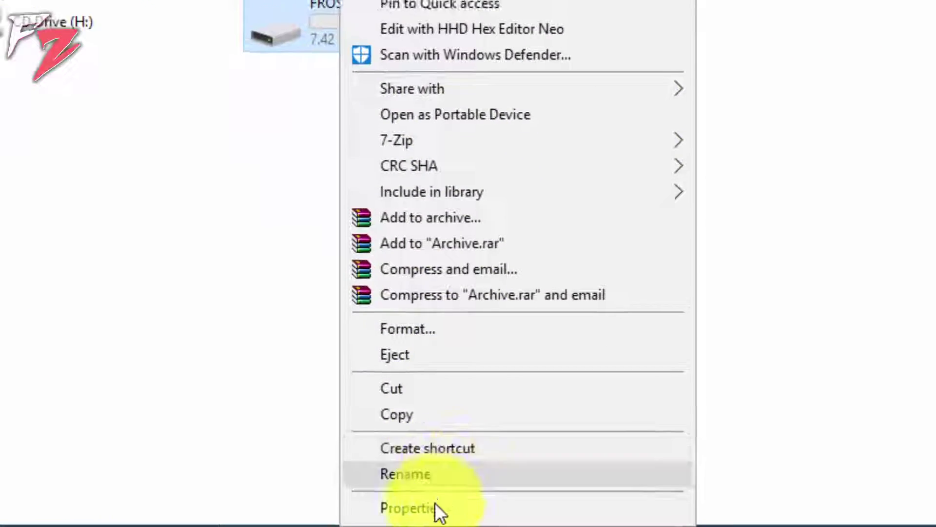
click(435, 504)
click(568, 57)
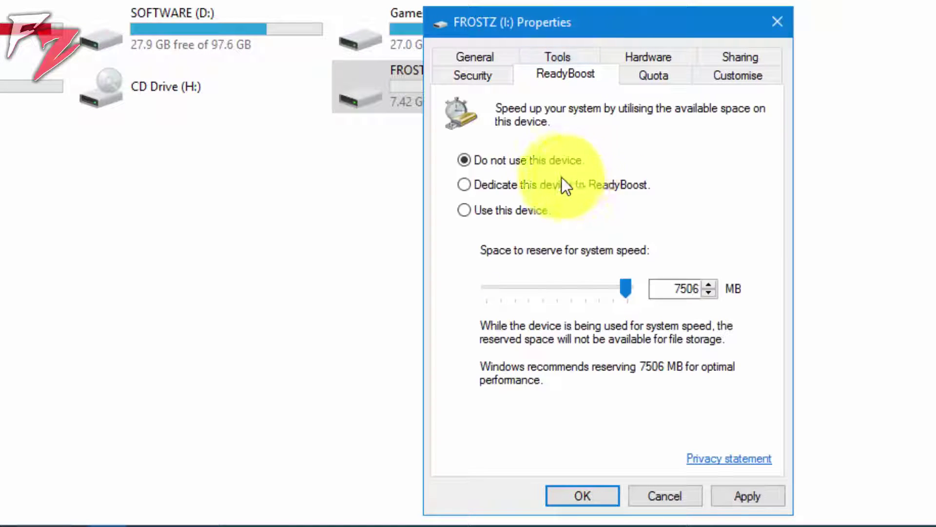
click(502, 184)
click(492, 211)
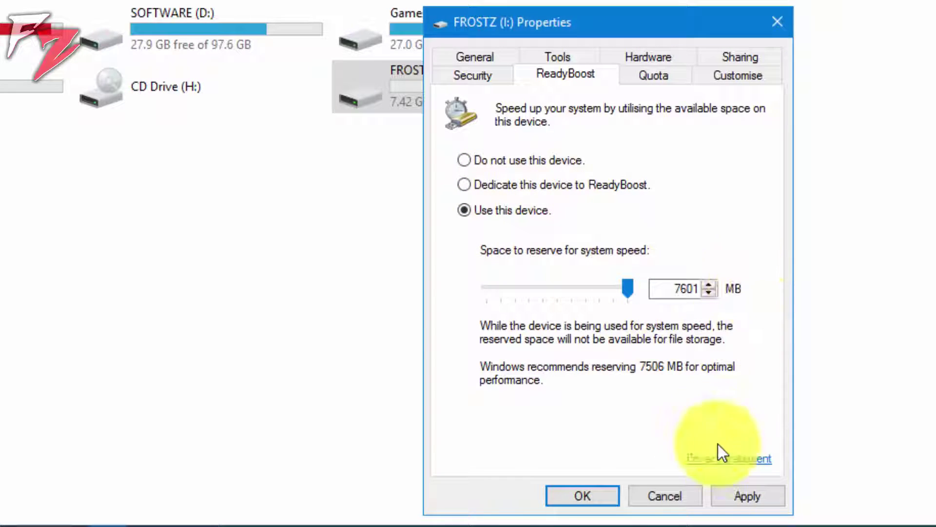
click(742, 497)
click(604, 492)
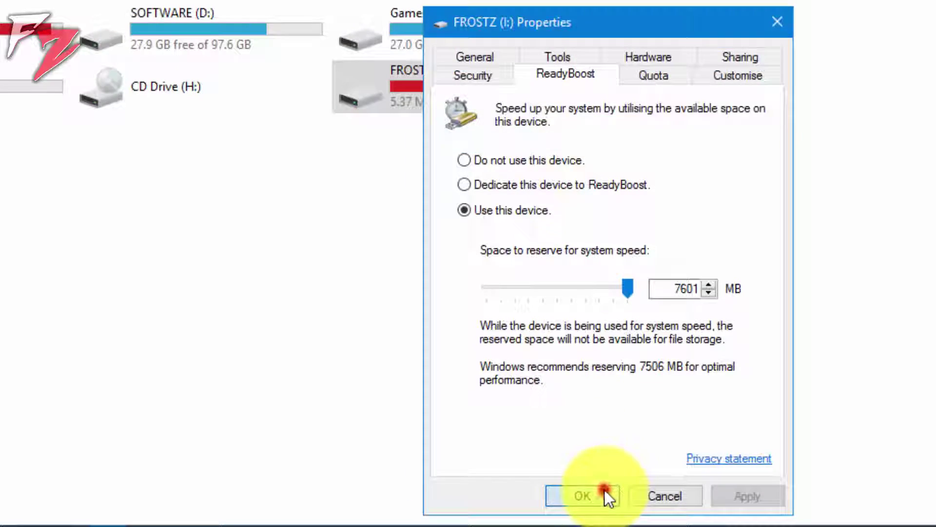
- View the contents of the FROSTZ (I:) drive and return to the desktop
click(535, 227)
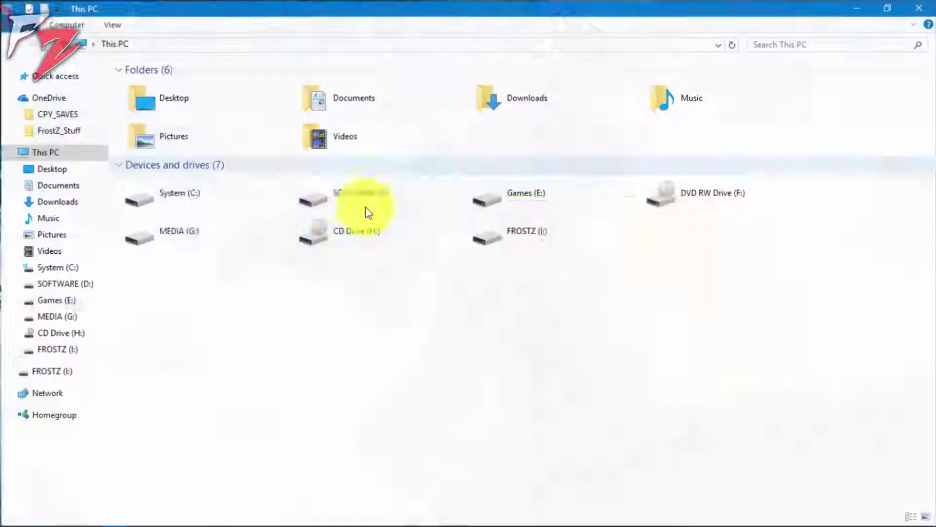
double_click(536, 248)
click(192, 84)
click(320, 148)
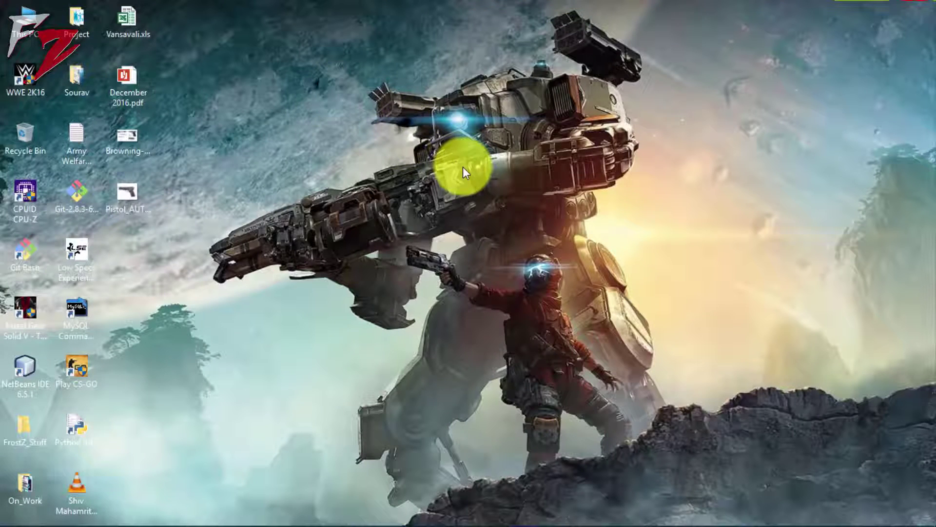
- Refresh the desktop
right_click(463, 167)
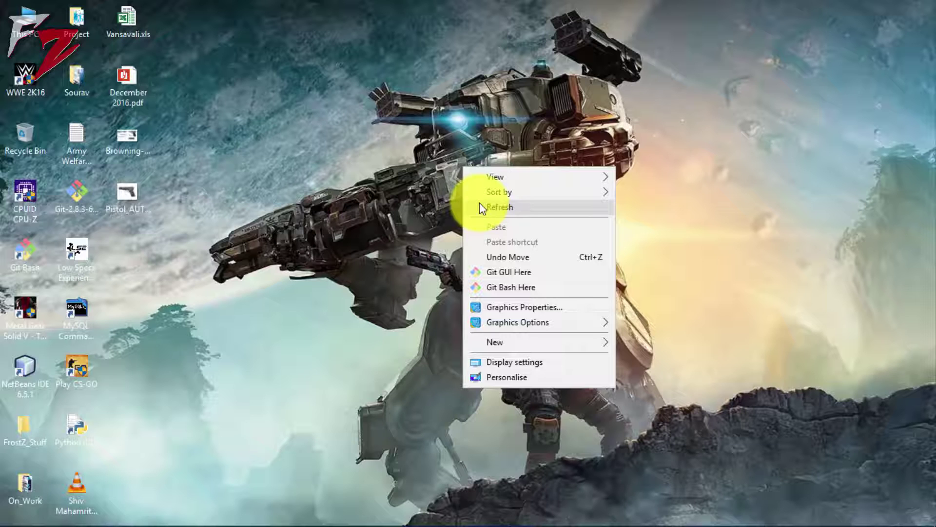
click(480, 204)
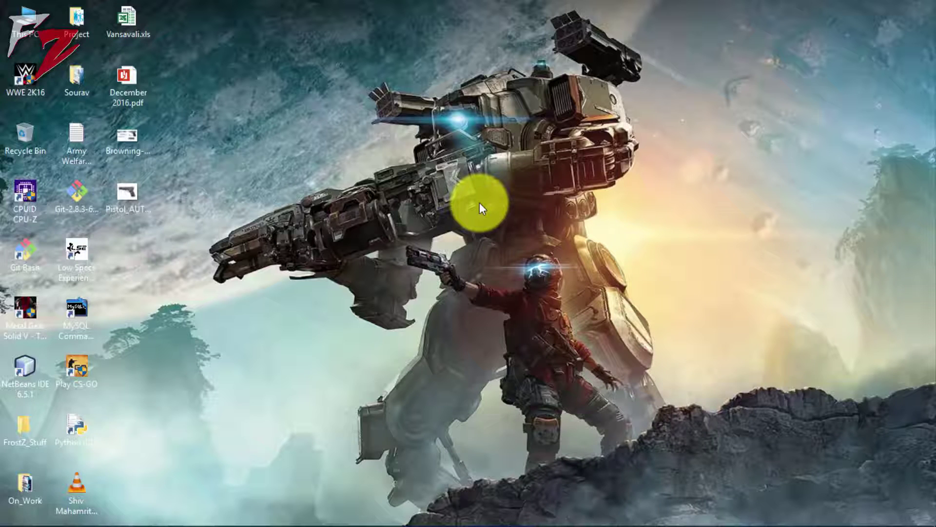